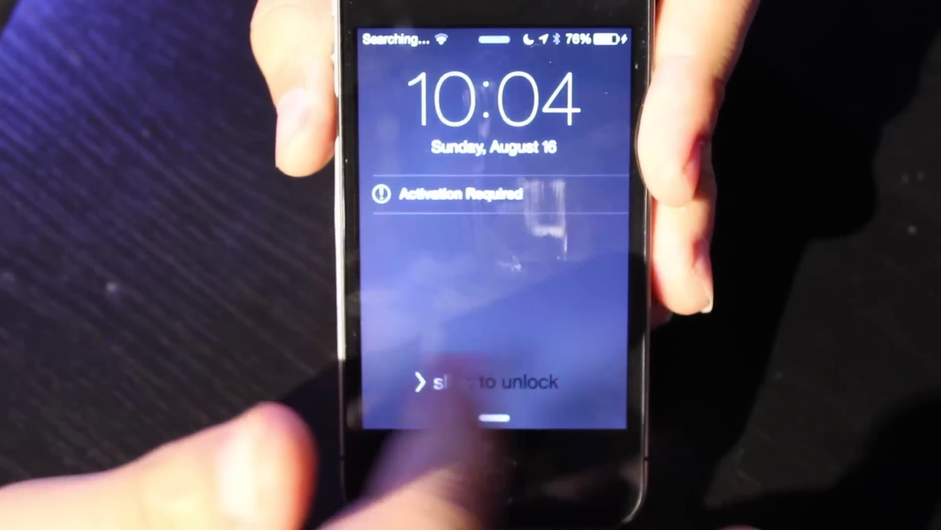
Slide to unlock the iPhone past its Activation Required lock screen.
drag(417, 394, 554, 394)
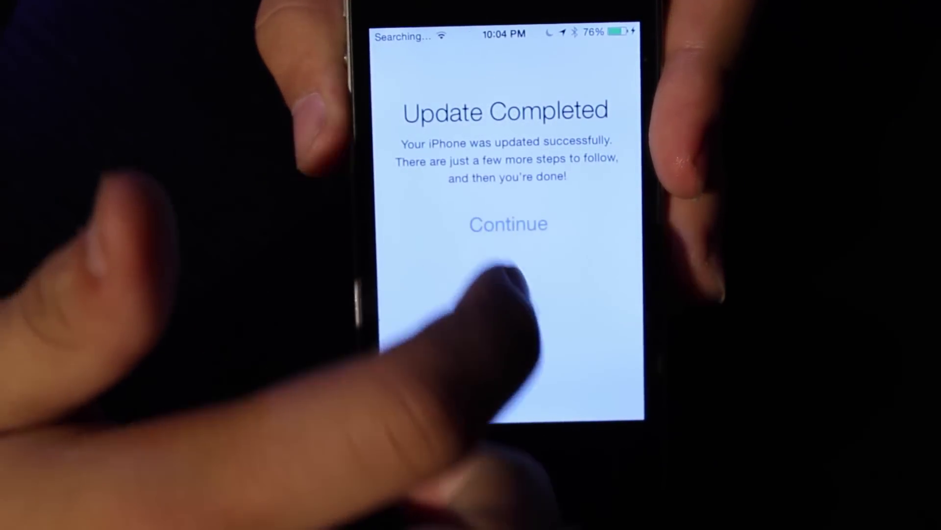
Dismiss the Update Completed notice and let activation finish to the home screen.
click(510, 225)
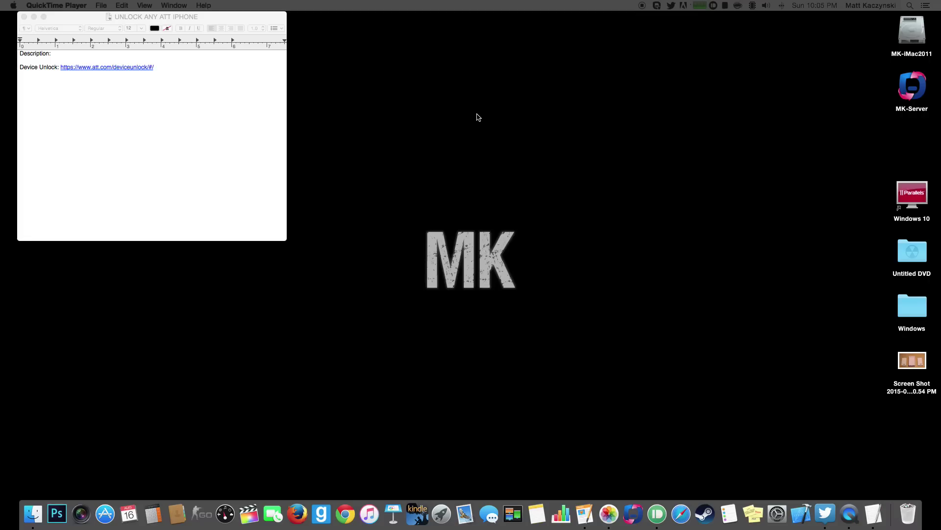
Bring the TextEdit unlock notes to the front and launch iTunes from the Dock.
click(284, 30)
click(283, 31)
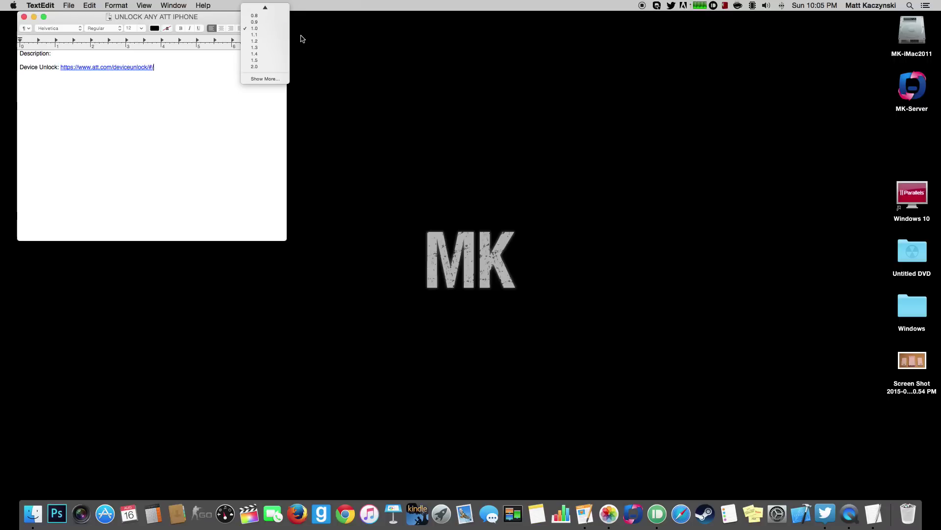
click(301, 36)
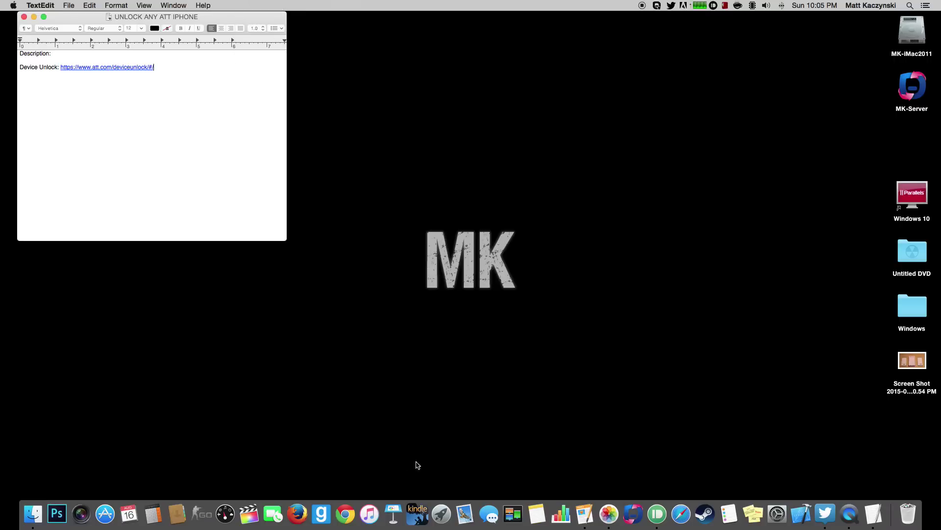
click(373, 520)
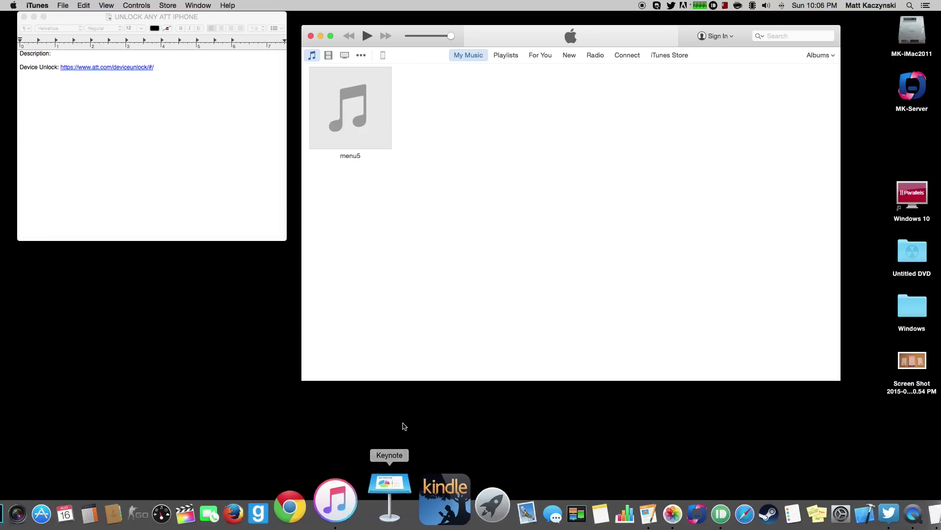
Back up the iPhone 4S to this computer, postponing the iOS update and skipping apps.
click(383, 56)
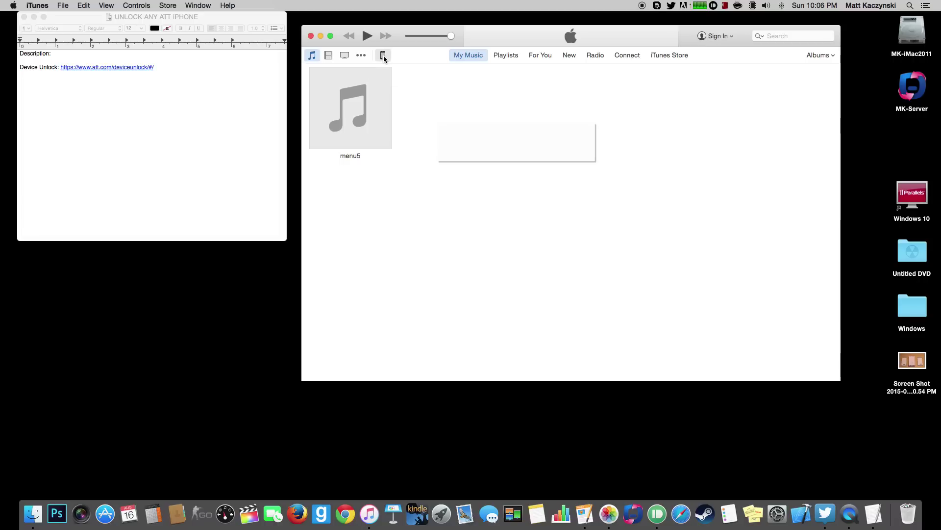
click(527, 191)
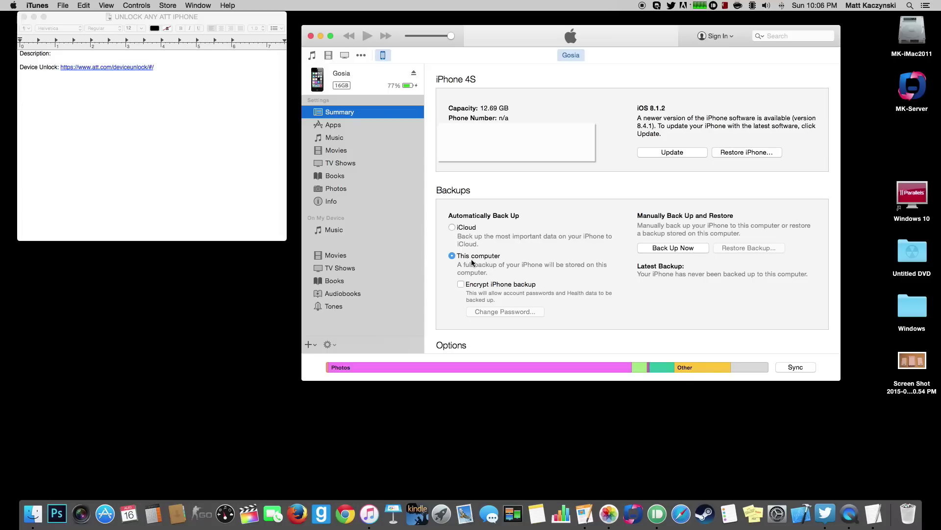
click(683, 249)
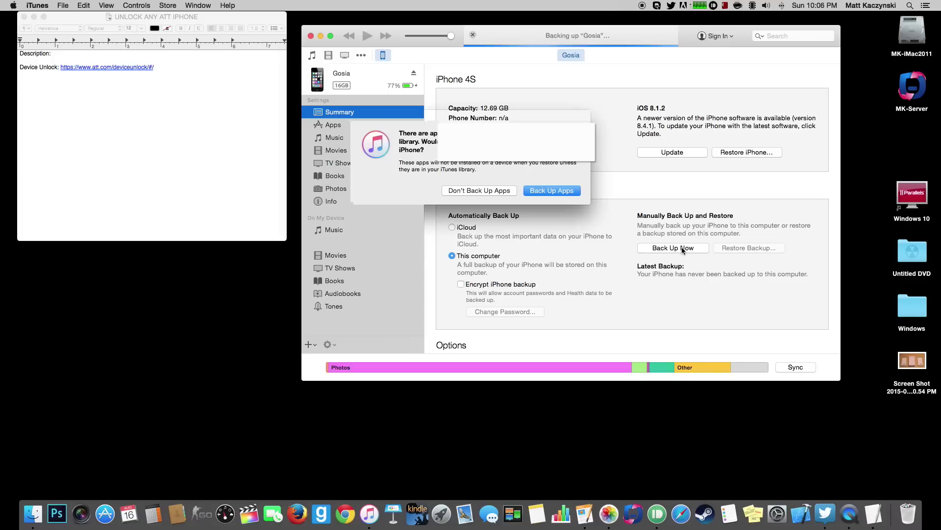
click(494, 190)
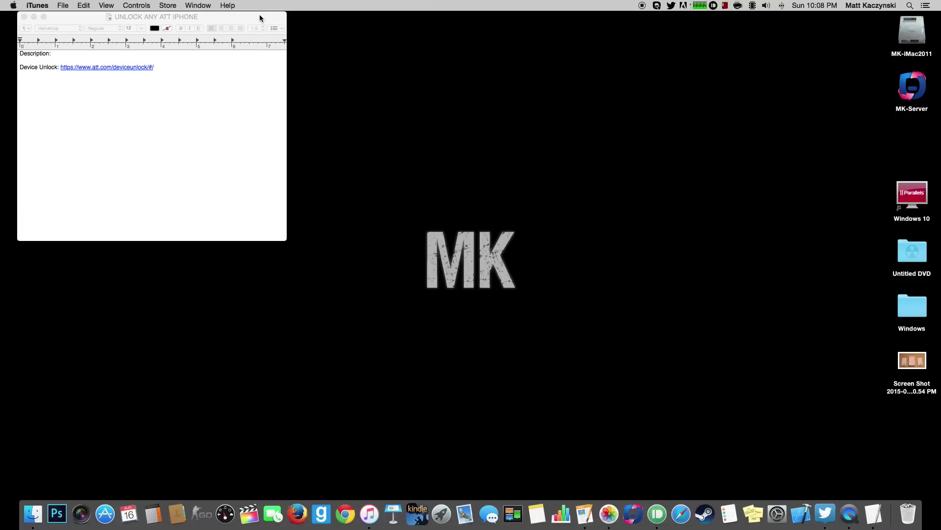
Centre the TextEdit note and follow its link to AT&T's Device Unlock Portal.
drag(260, 19, 606, 111)
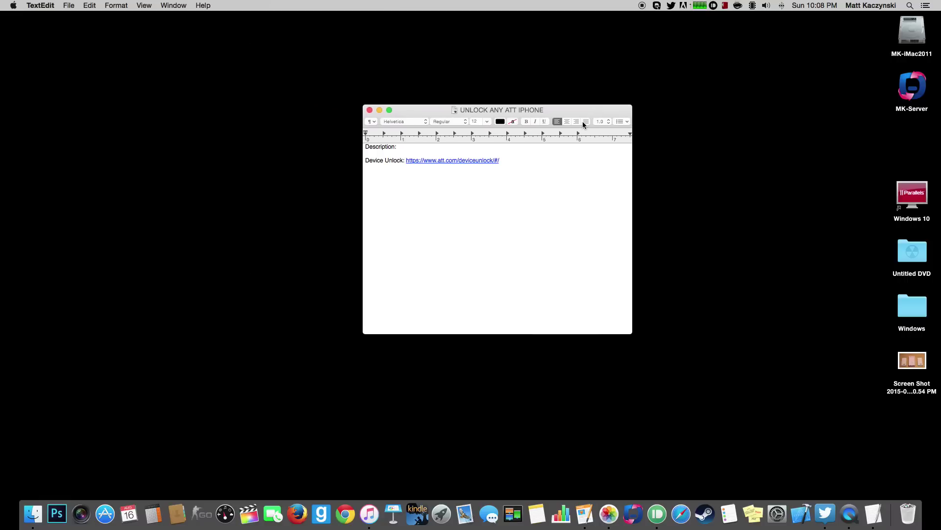
click(465, 161)
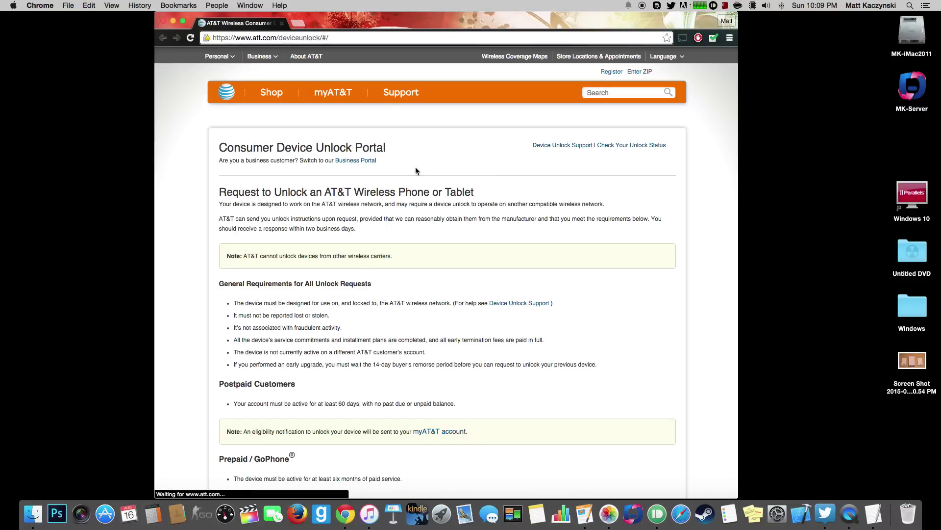
scroll(416, 169, down, 4)
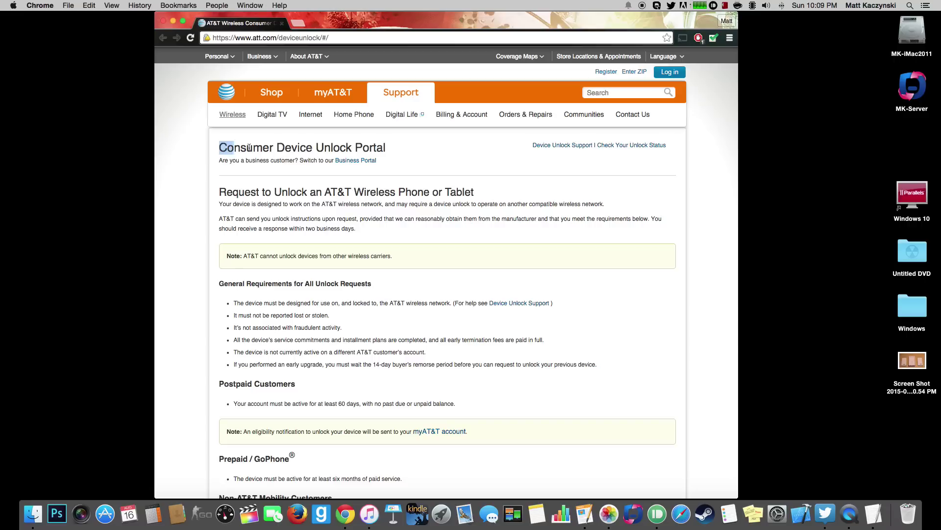
triple_click(387, 148)
click(392, 150)
drag(220, 193, 487, 187)
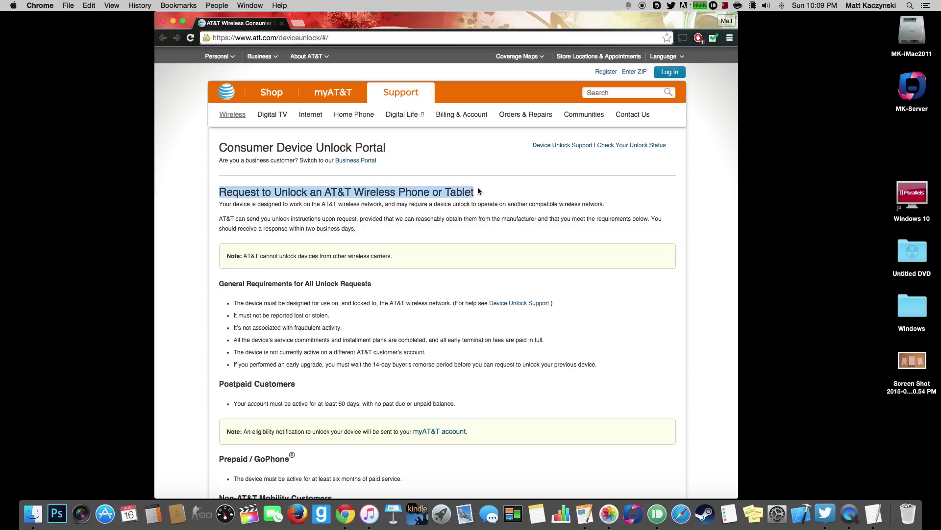
scroll(424, 248, down, 3)
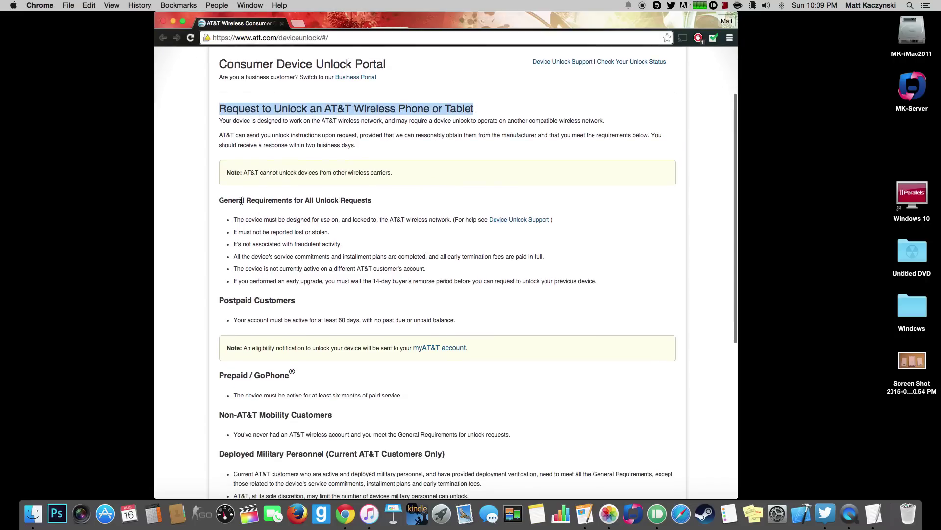
click(241, 201)
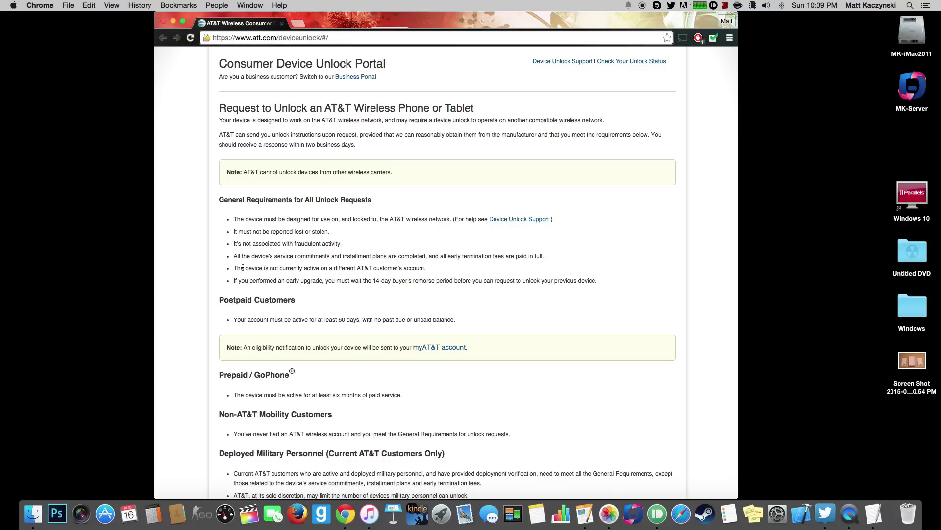
drag(244, 268, 283, 266)
click(325, 268)
Review the Postpaid, Prepaid/GoPhone and Non-AT&T Mobility customer eligibility requirements.
scroll(436, 246, down, 5)
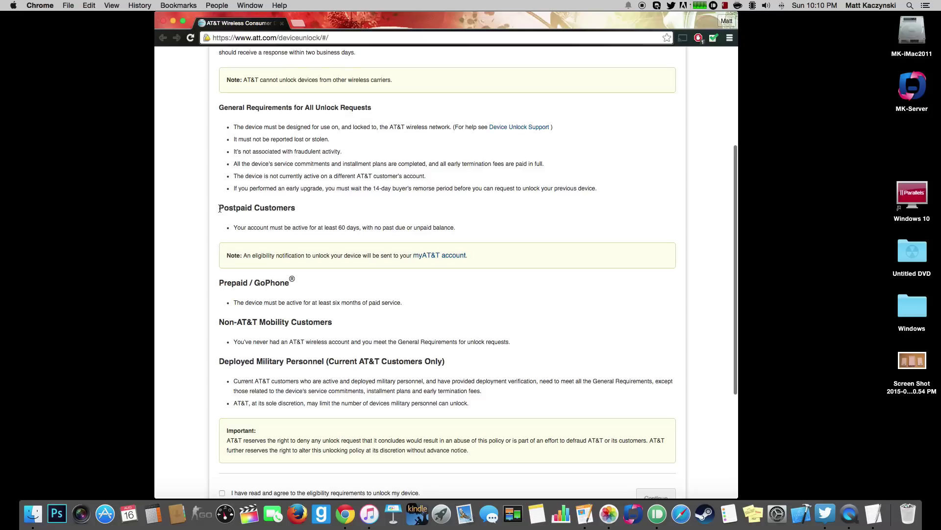
drag(219, 206, 295, 210)
click(267, 216)
drag(234, 226, 431, 226)
click(492, 228)
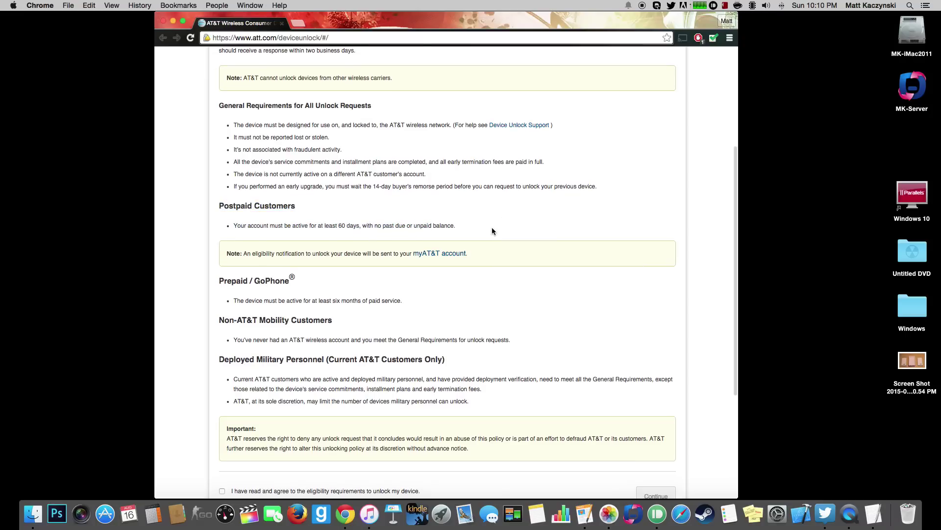
scroll(334, 268, down, 3)
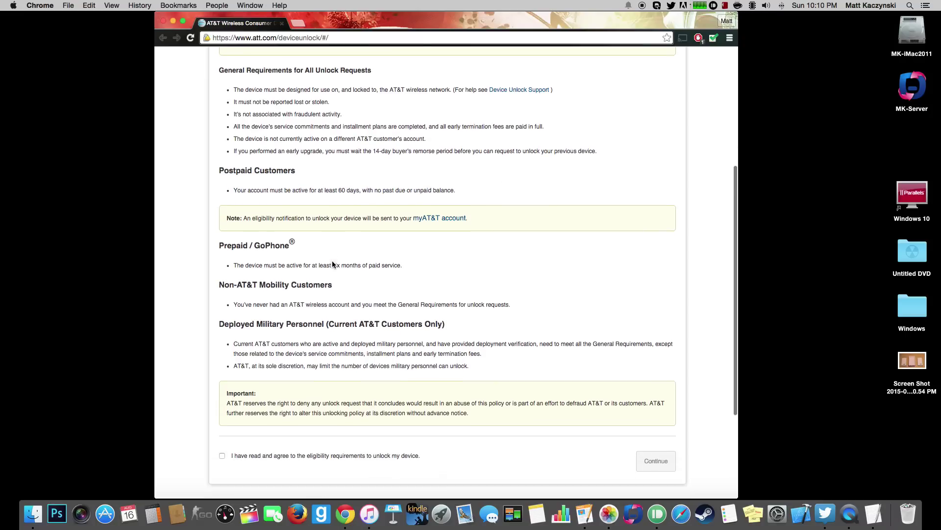
drag(204, 240, 287, 240)
click(301, 241)
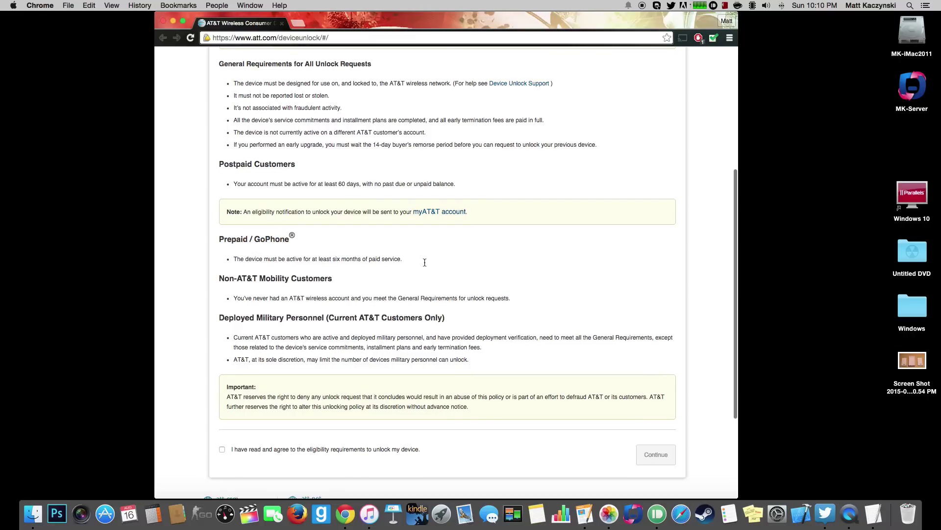
scroll(415, 261, down, 3)
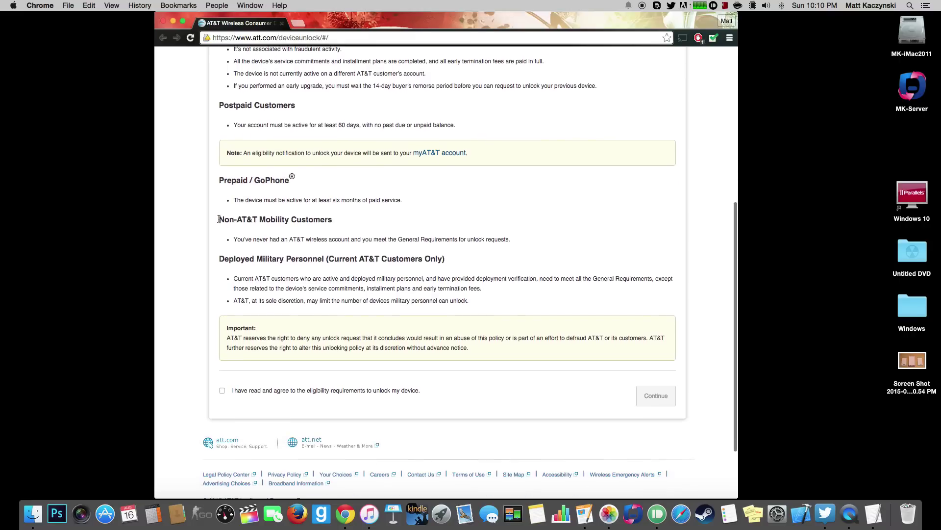
drag(218, 220, 335, 221)
scroll(336, 222, down, 1)
click(333, 222)
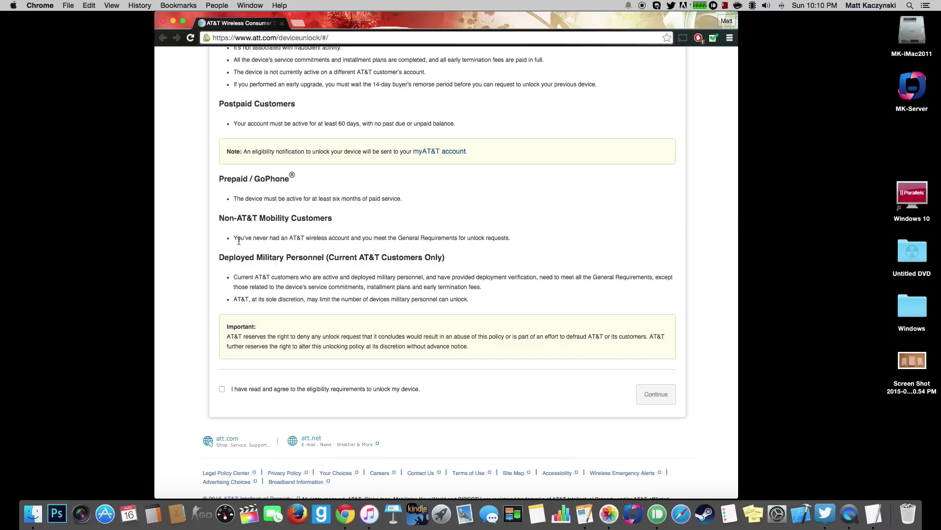
Review the general unlock requirements and tick the eligibility agreement checkbox.
scroll(239, 241, up, 5)
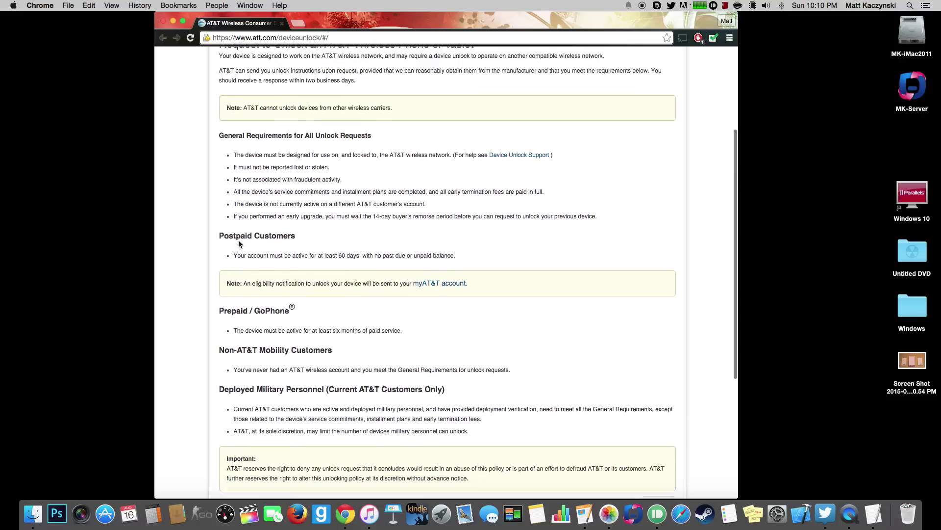
drag(220, 163, 529, 254)
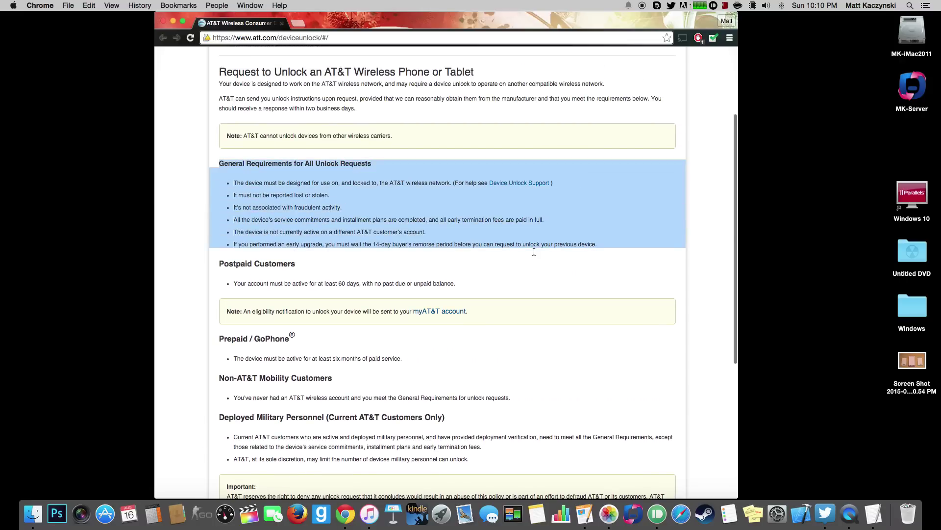
click(528, 262)
scroll(528, 262, down, 4)
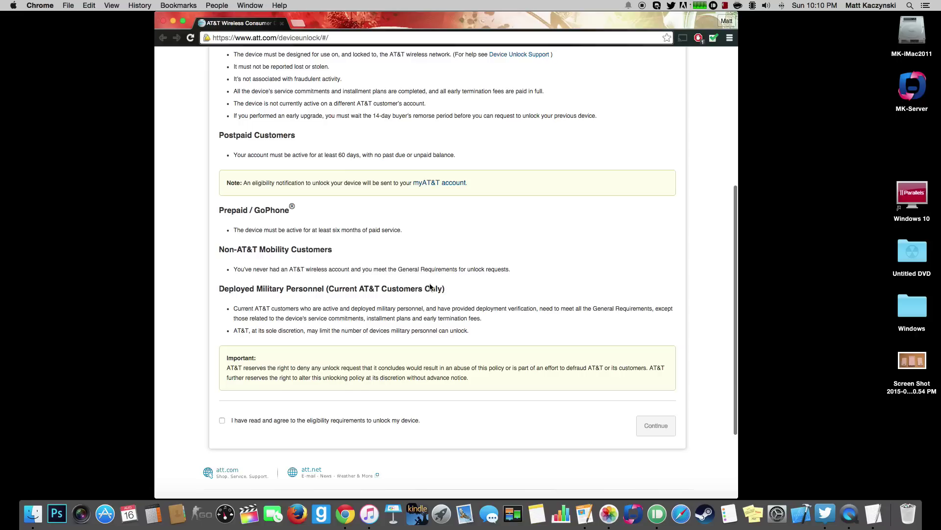
scroll(185, 257, down, 1)
scroll(346, 316, down, 2)
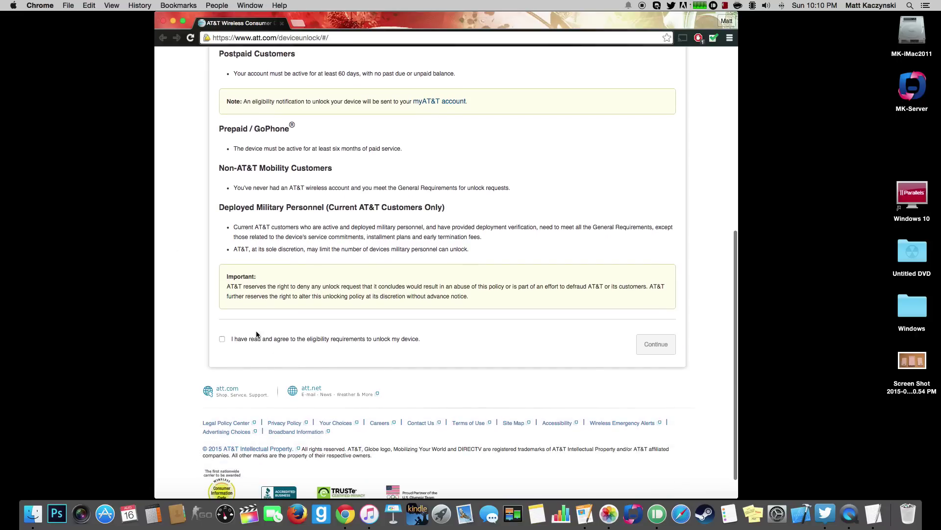
click(223, 340)
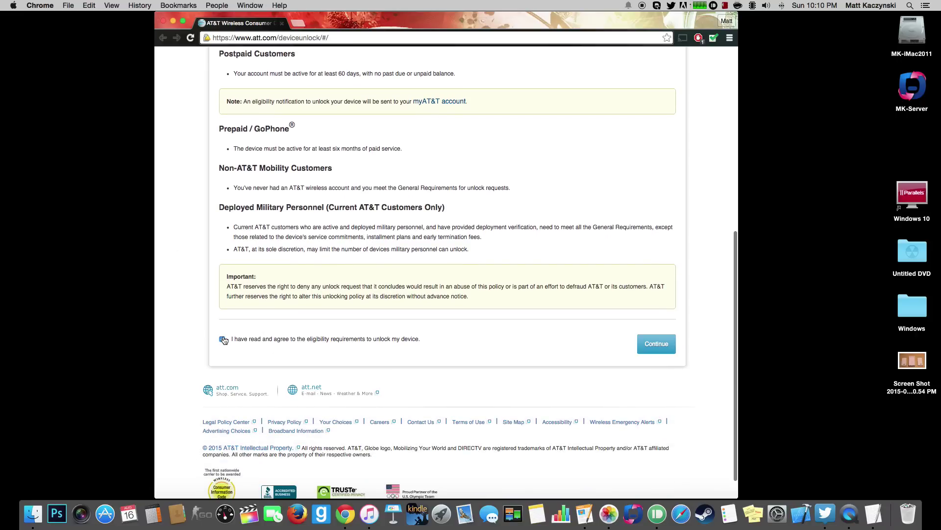
Continue to the request form, pick Non-AT&T Mobility customer, and focus the IMEI field.
click(665, 348)
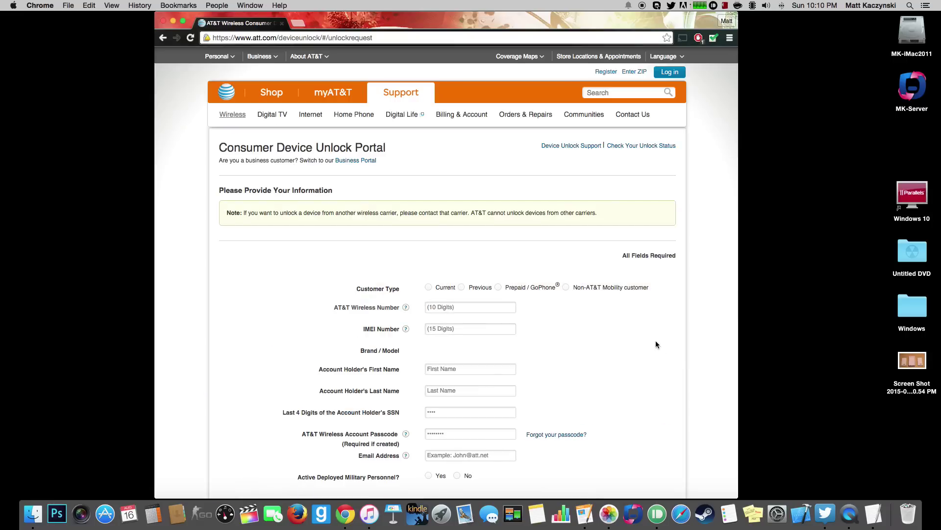
scroll(645, 345, down, 3)
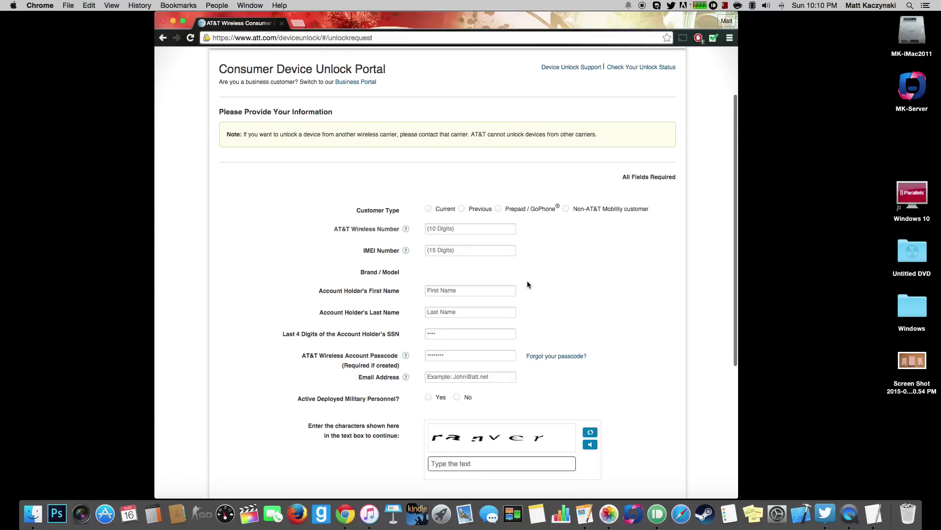
click(566, 207)
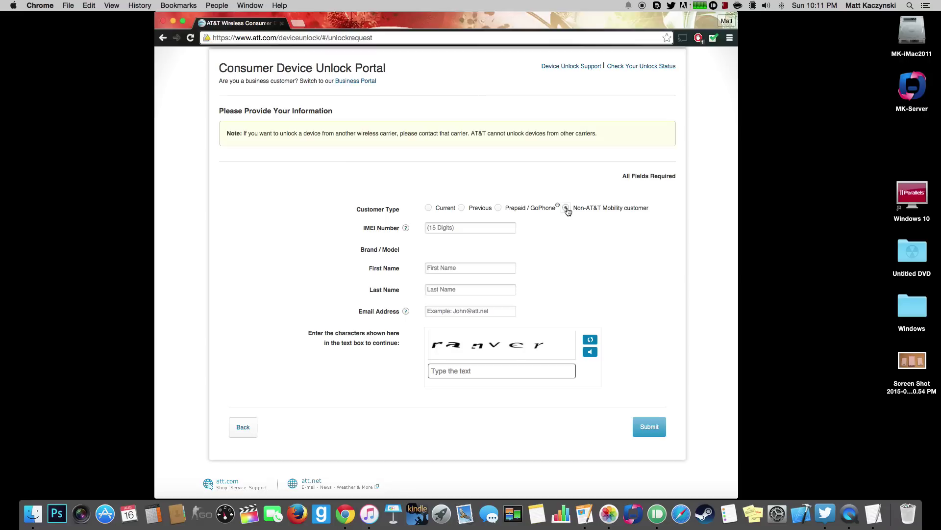
click(463, 227)
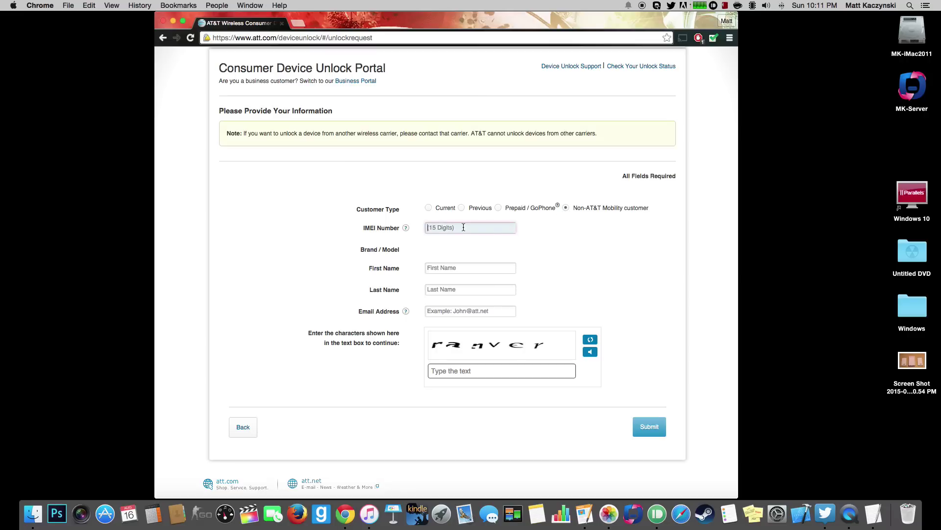
mouse_move(405, 228)
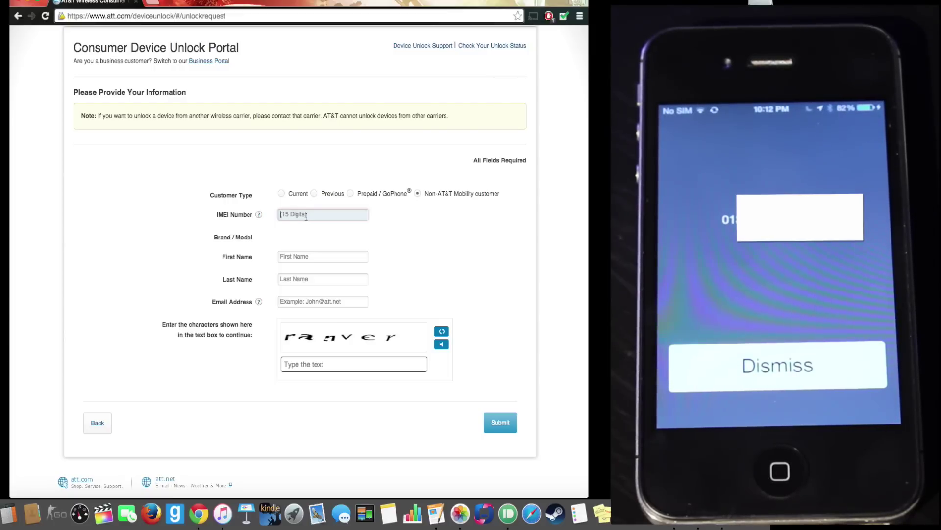
Enter the phone's IMEI number in the unlock request form.
text(01)
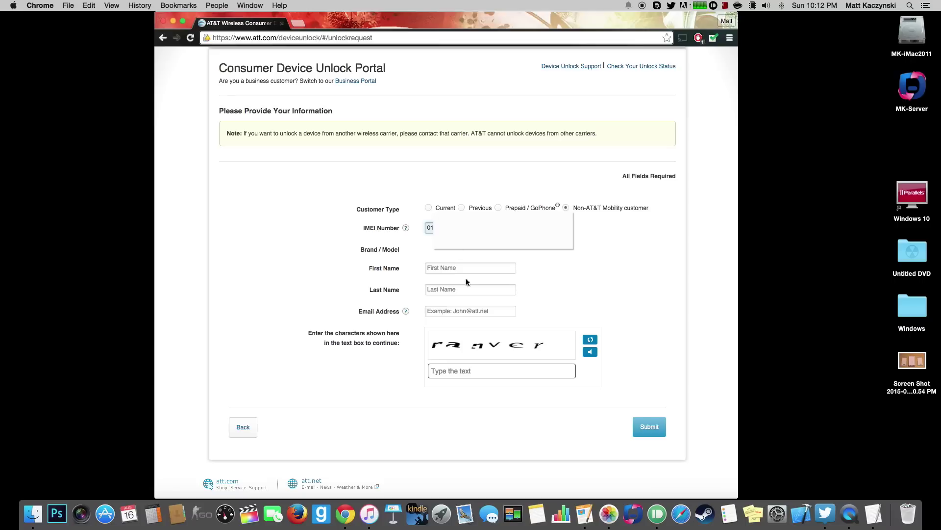
click(446, 267)
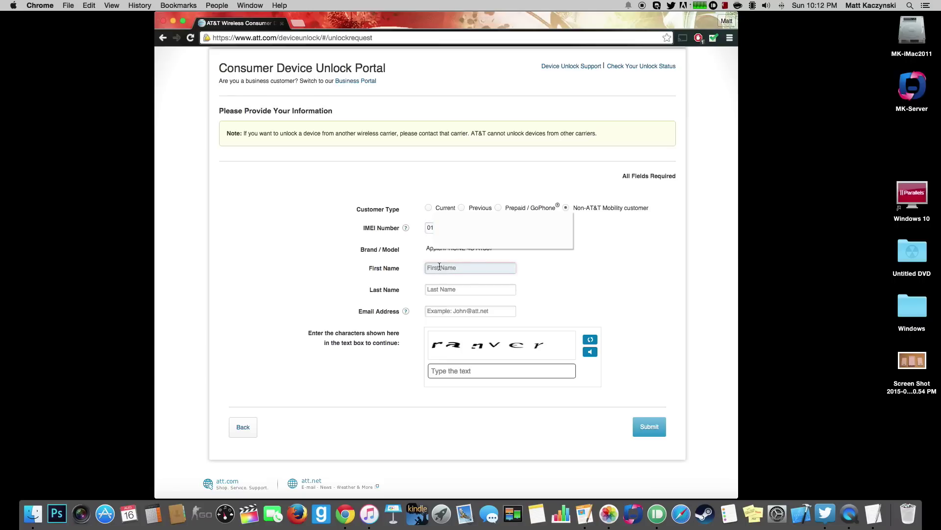
drag(426, 249, 503, 251)
click(504, 251)
scroll(504, 251, up, 1)
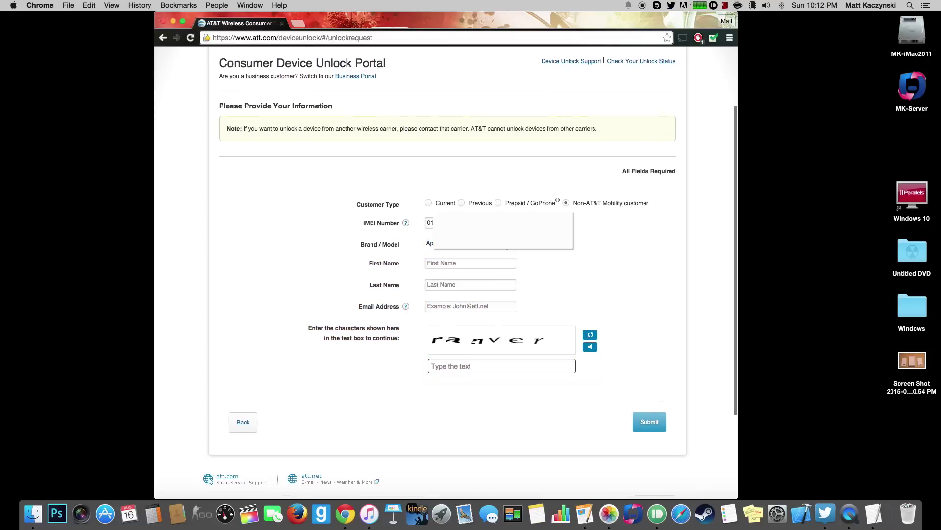
Fill in the account holder's first name, last name, e-mail and captcha, then submit.
click(492, 264)
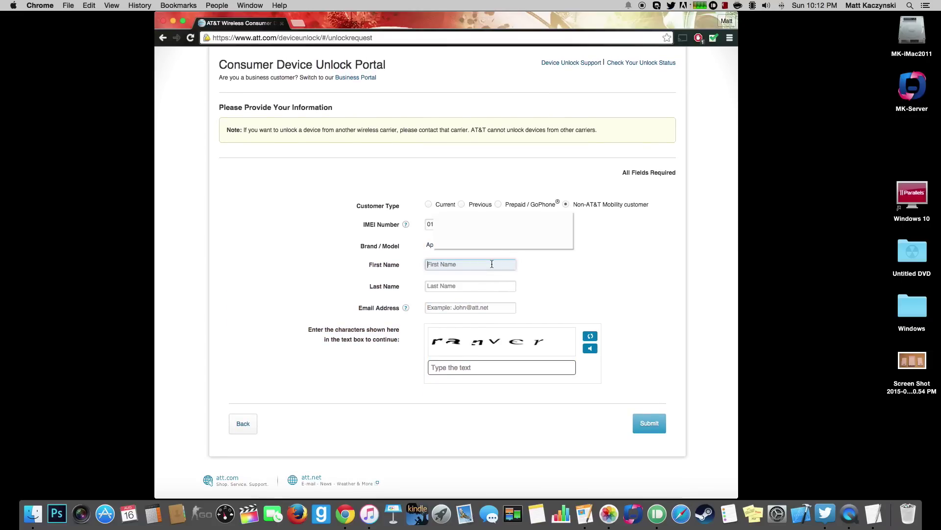
click(472, 282)
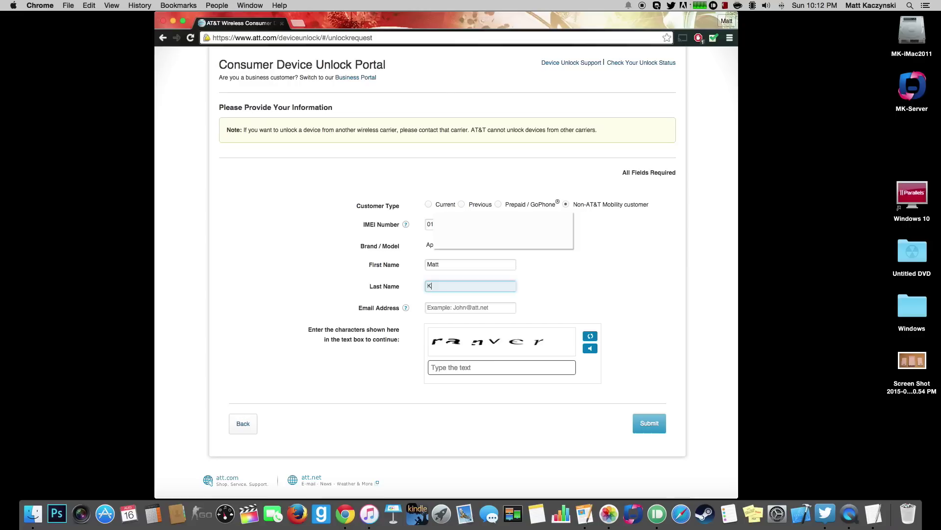
click(474, 307)
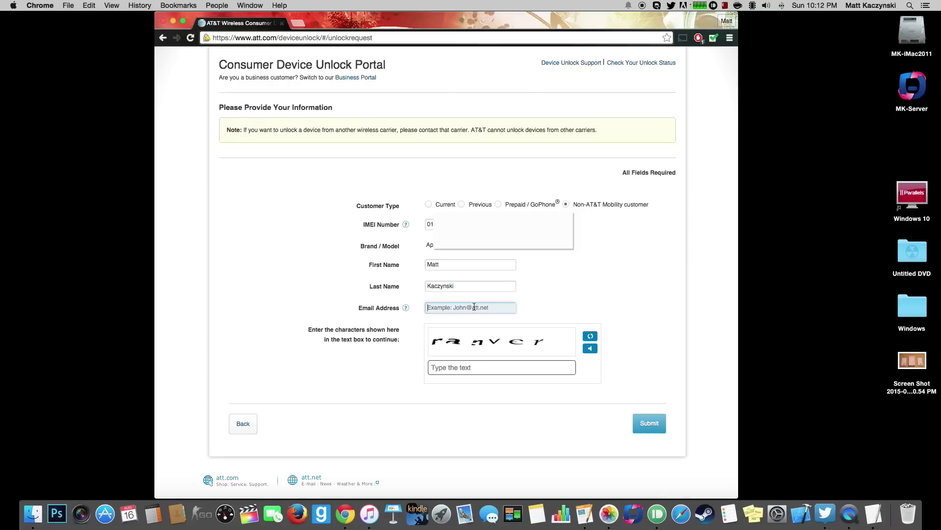
text(m)
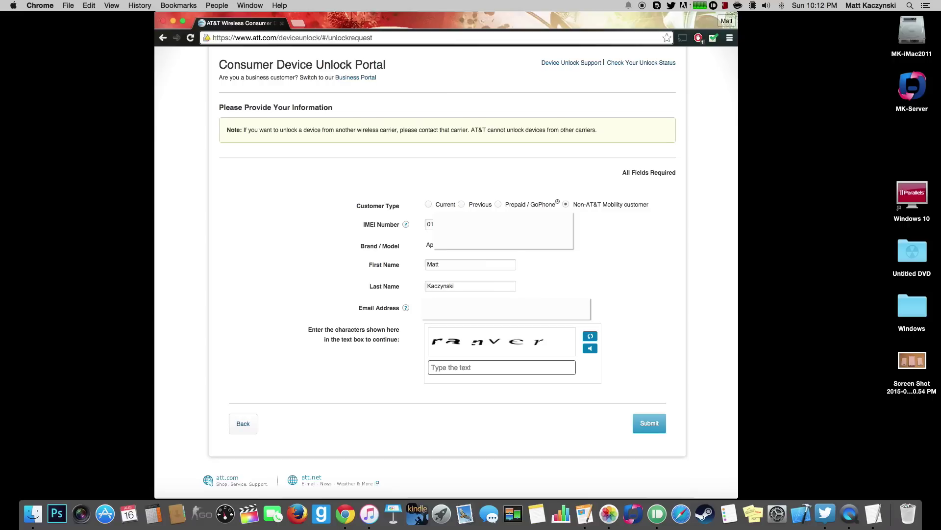
click(471, 371)
text(ra)
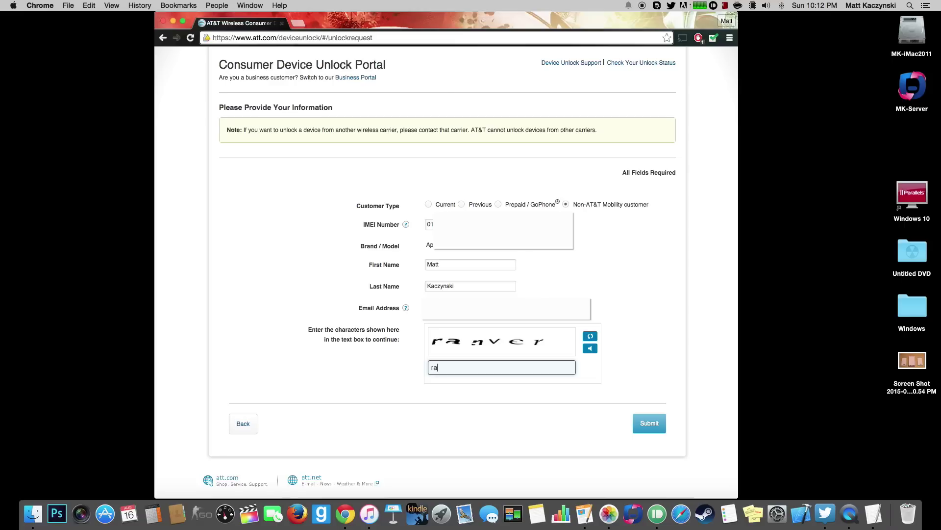
text(nver)
click(655, 424)
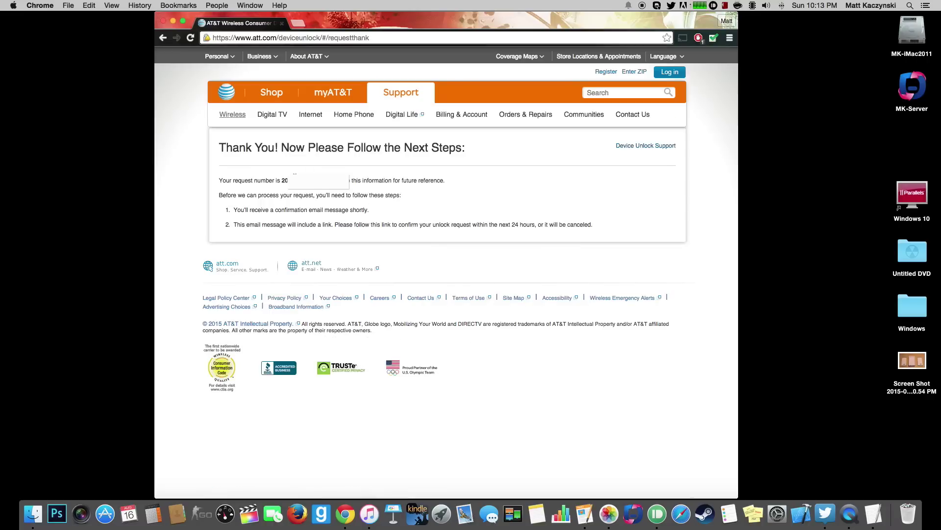
Select the request number on the Thank You page, then deselect it.
double_click(281, 182)
click(301, 175)
Open Mail from the Dock to find the AT&T unlock confirmation e-mail.
click(463, 514)
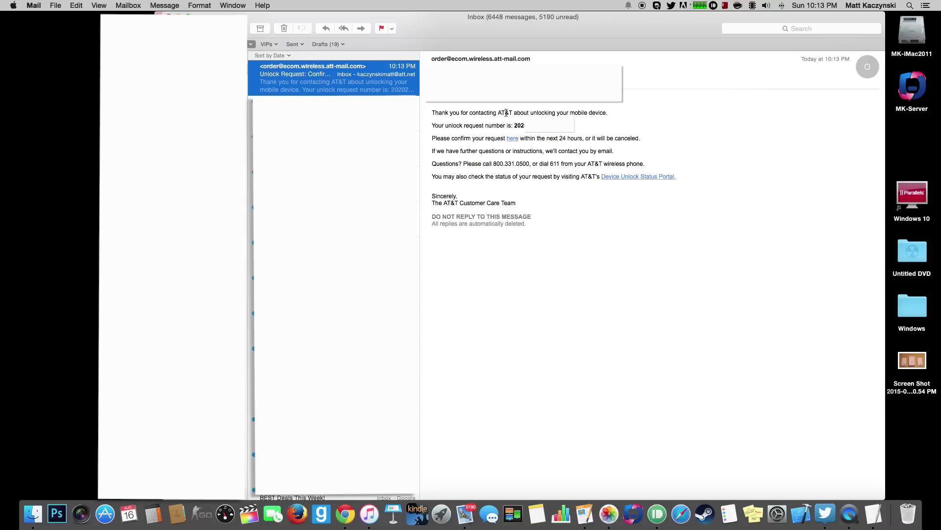
mouse_move(513, 141)
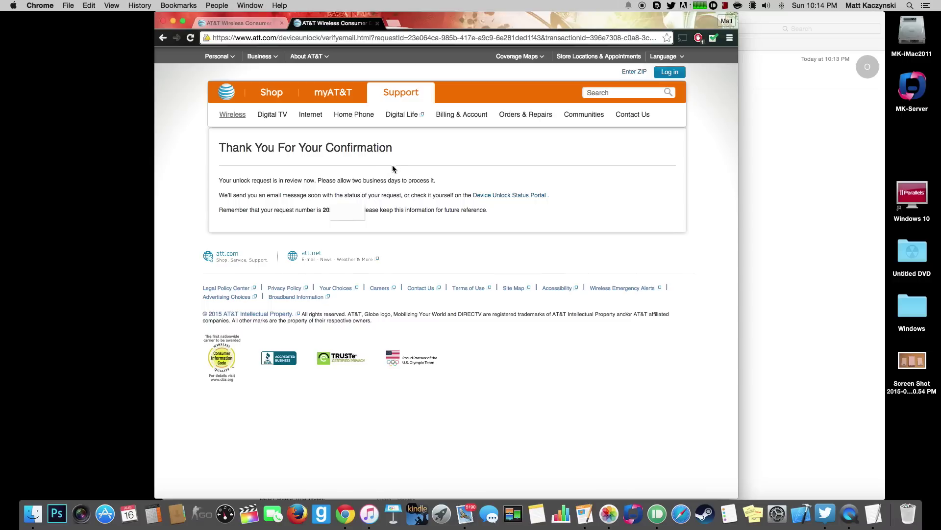
Open the Check Your Unlock Status window and move it aside.
click(509, 196)
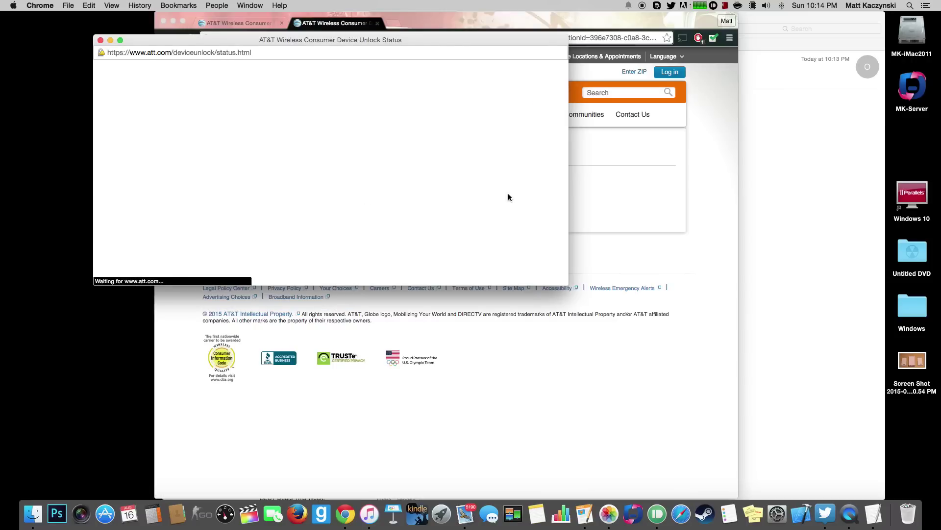
drag(444, 38, 580, 106)
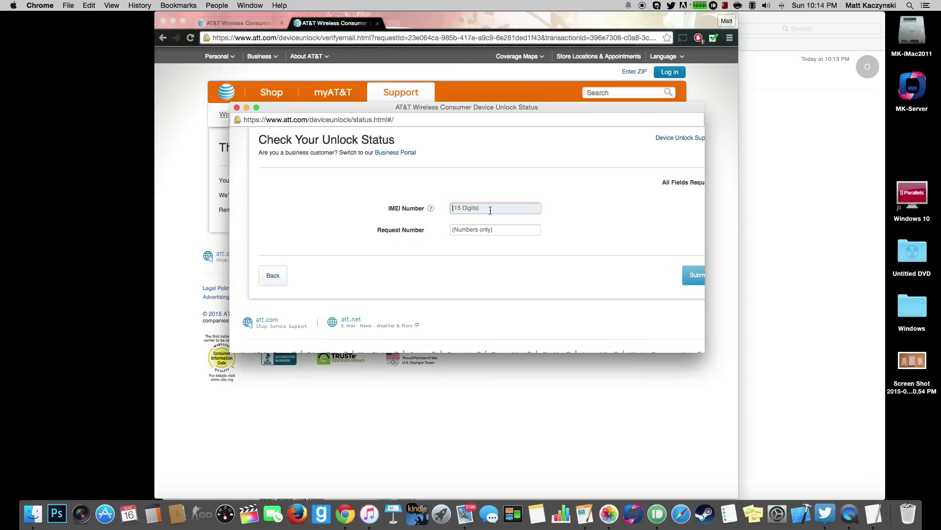
drag(491, 107, 715, 184)
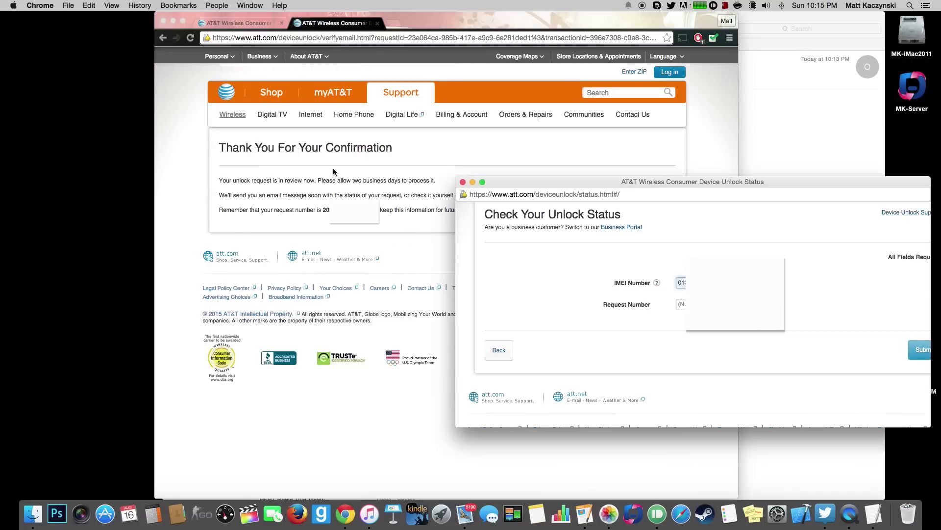
Copy the request number from the confirmation page into the status form and submit it.
click(323, 210)
double_click(326, 210)
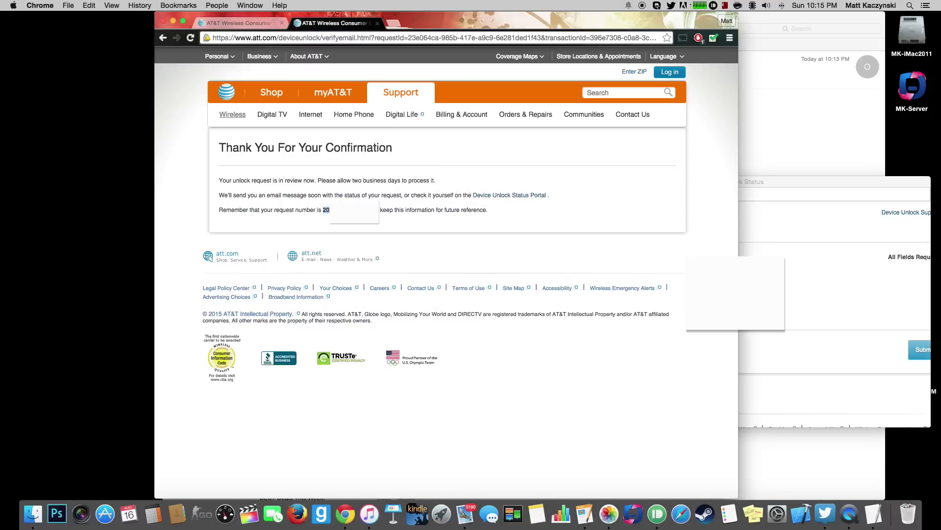
click(847, 231)
click(679, 304)
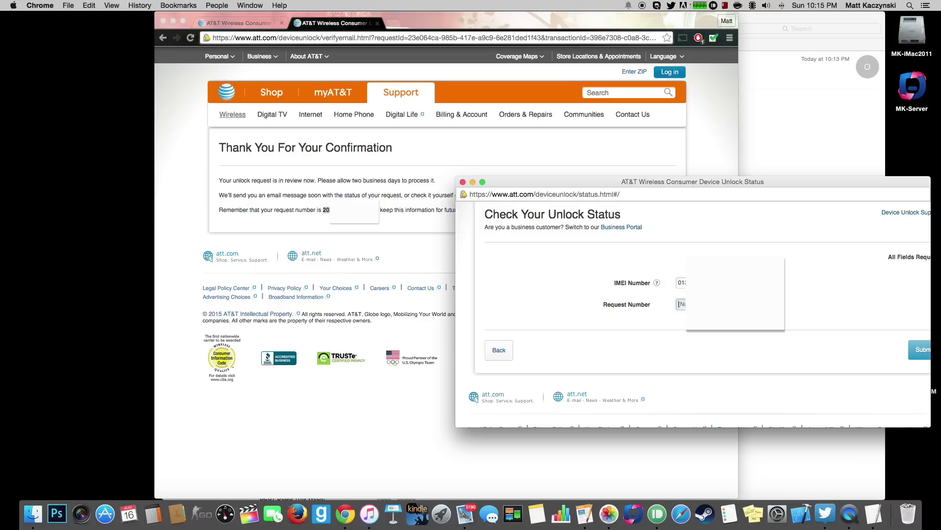
key(cmd+v)
drag(785, 181, 542, 103)
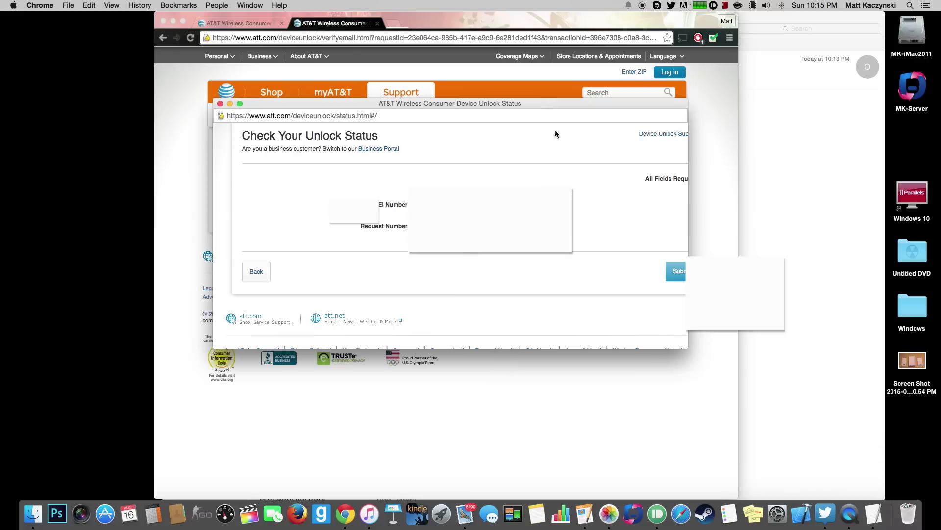
scroll(632, 205, right, 2)
click(649, 275)
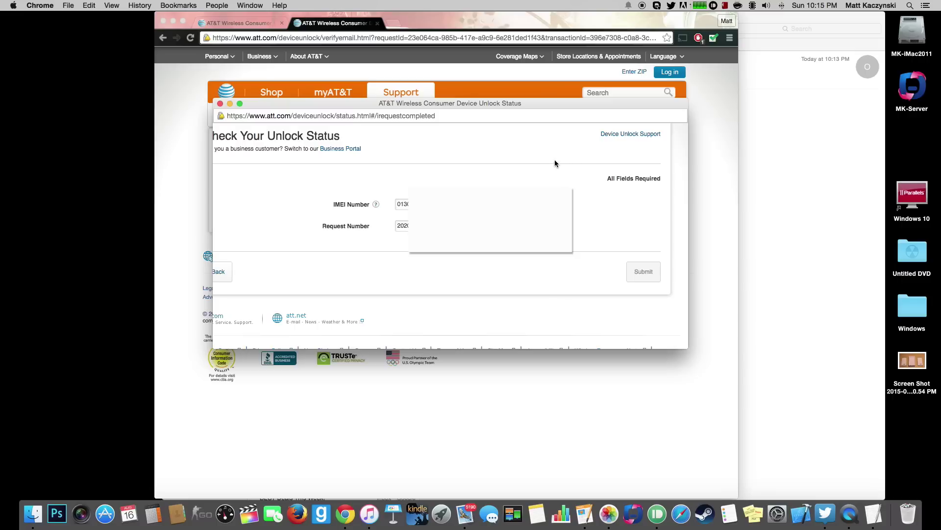
Move the status window to the top-left and enlarge it to read the Completed result.
scroll(543, 164, down, 3)
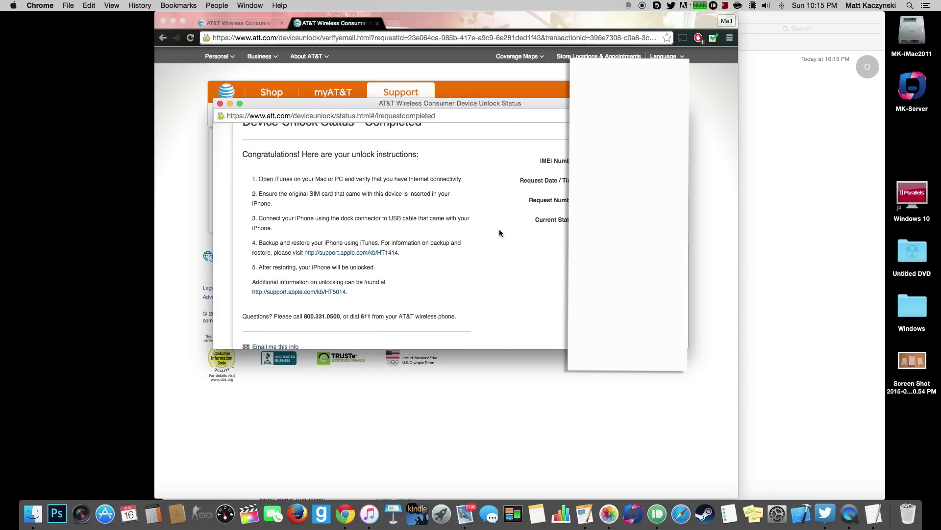
drag(305, 104, 205, 13)
double_click(206, 14)
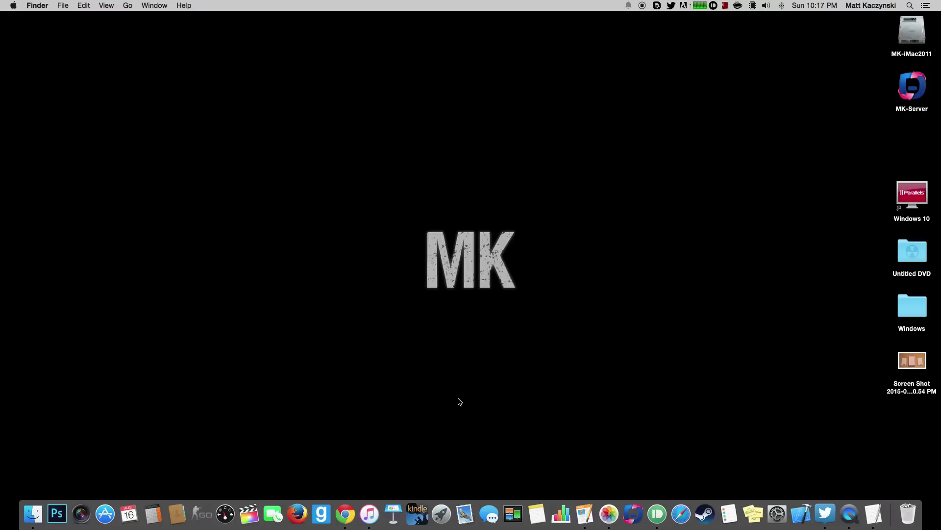
Open the iPhone 4S summary in iTunes, try Restore iPhone, and dismiss the blocking notice.
click(369, 512)
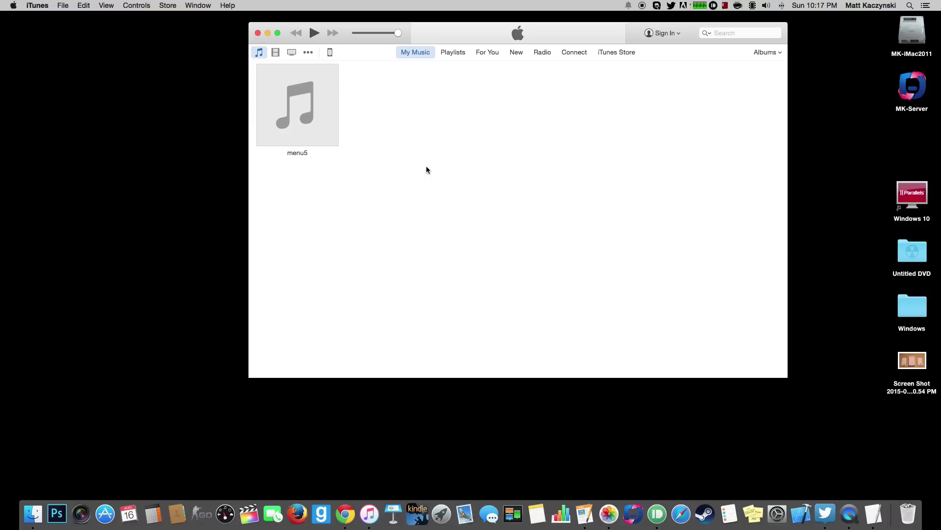
click(331, 52)
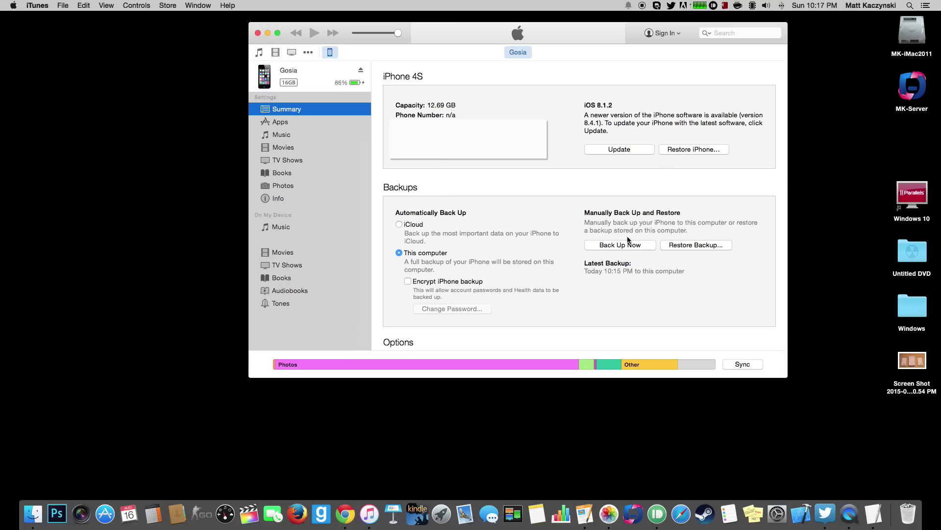
click(684, 149)
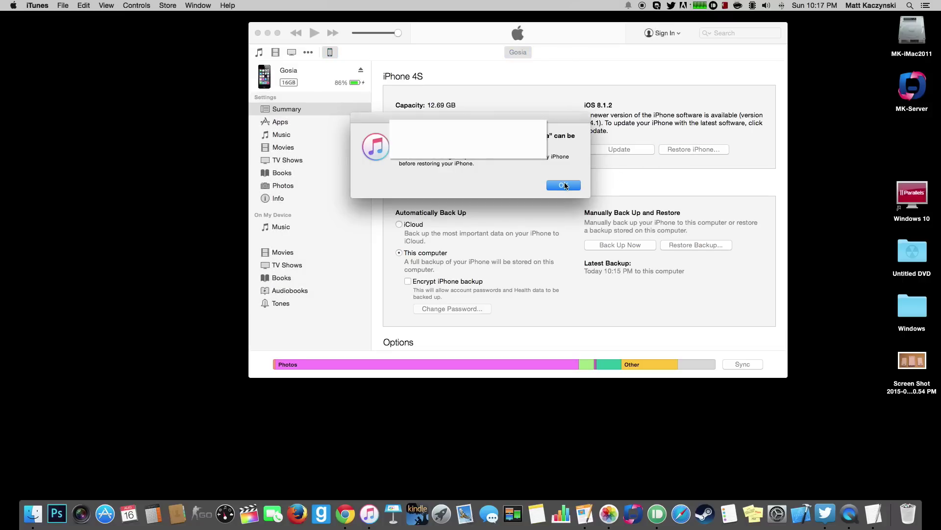
click(565, 186)
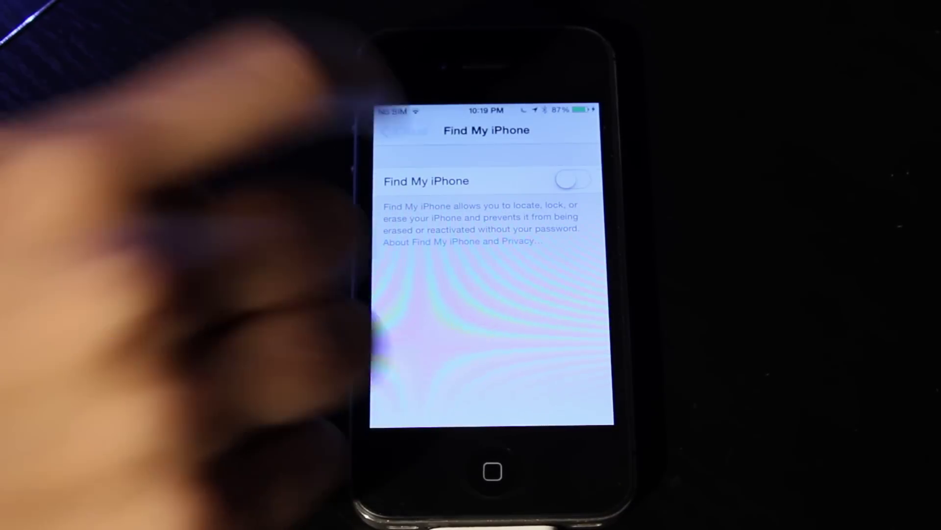
Go back to the iCloud settings list and return the phone to its home screen.
click(403, 131)
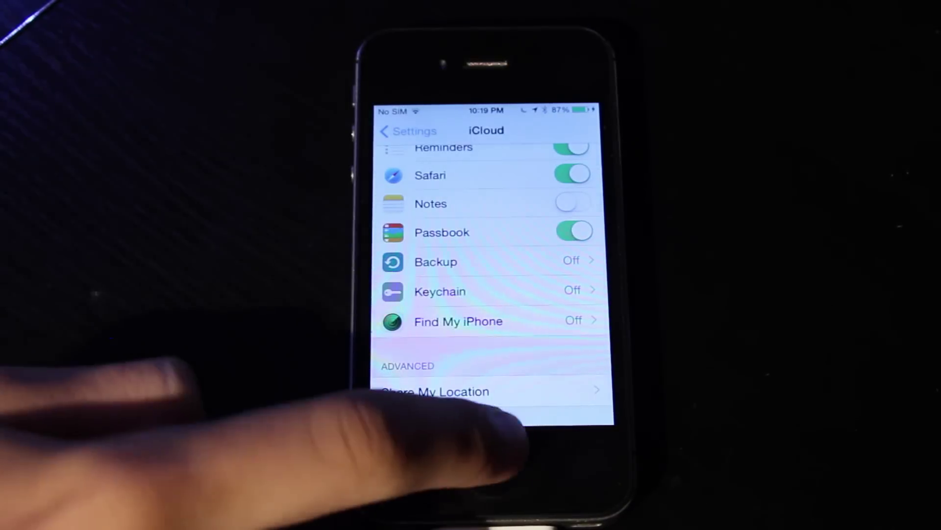
click(483, 469)
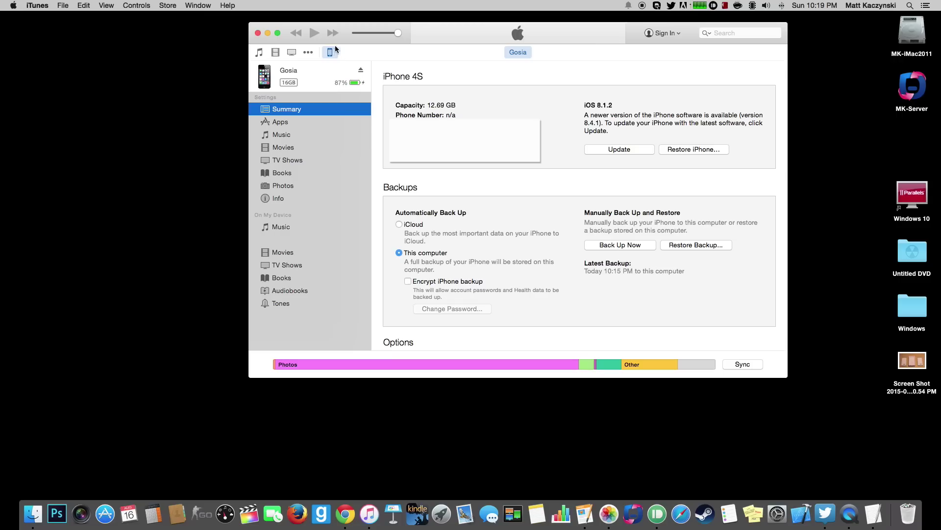
Restore and update the iPhone without a new backup, accepting the warning.
click(683, 149)
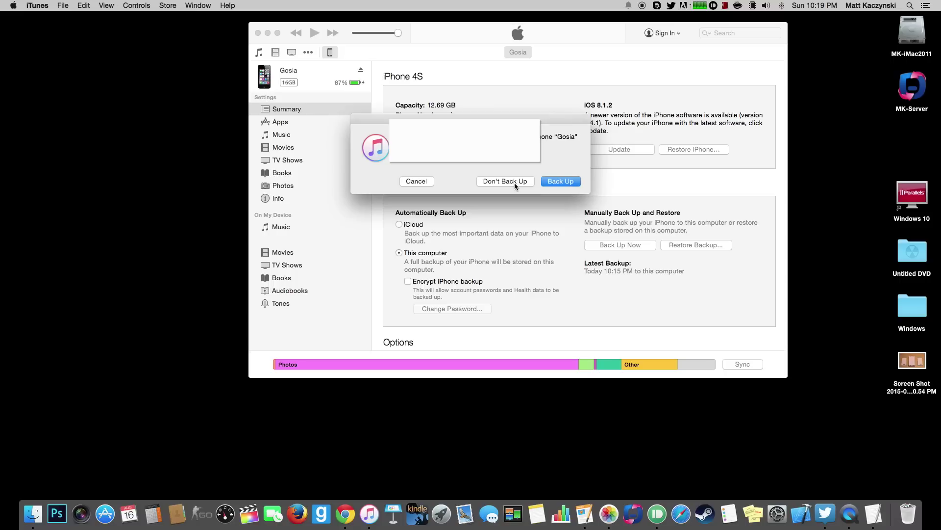
click(515, 182)
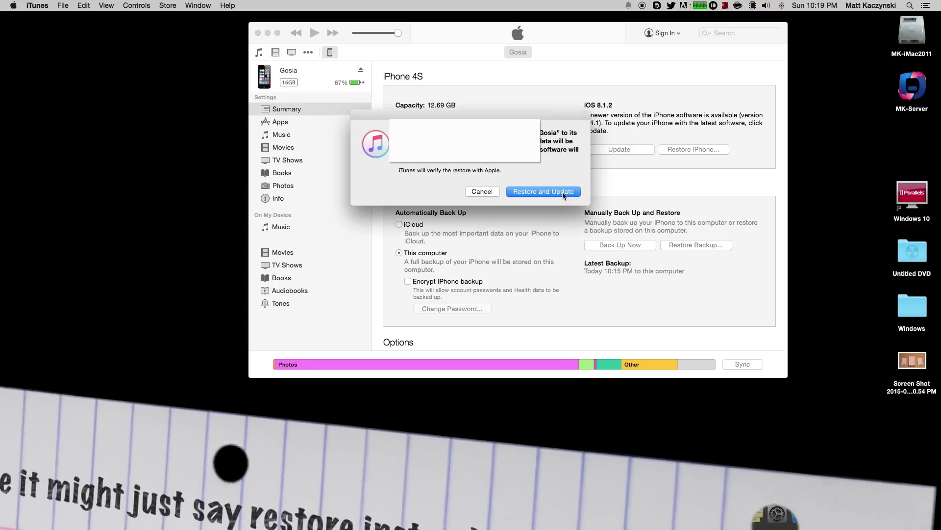
click(565, 194)
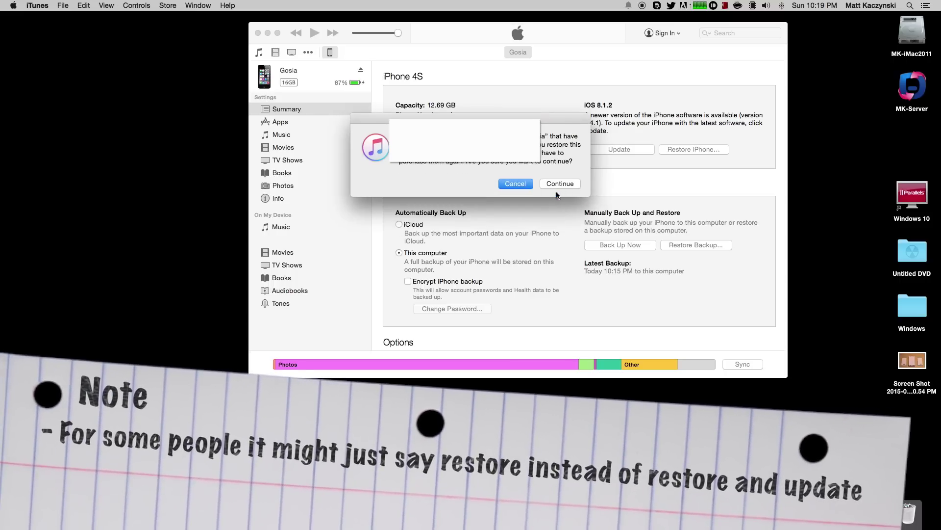
click(557, 184)
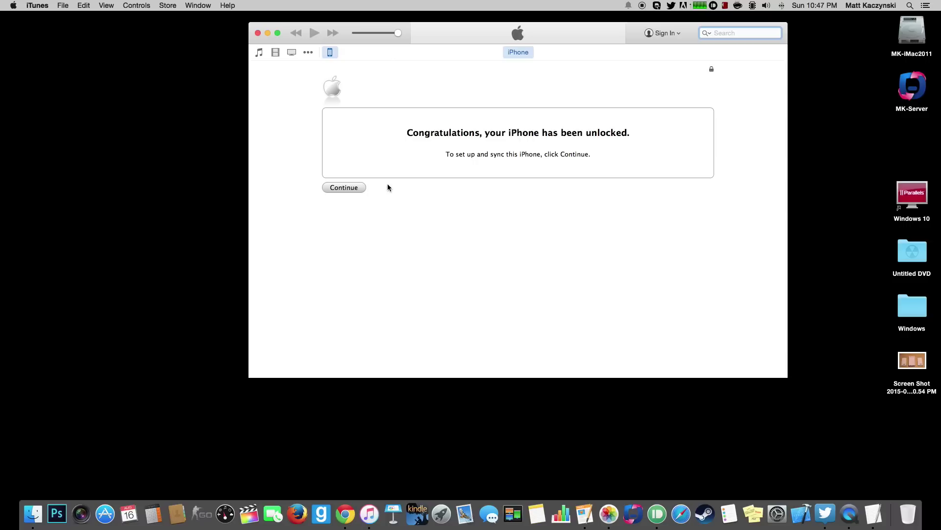
Set up the unlocked iPhone by restoring it from the latest backup, made today at 10:15 PM.
click(344, 187)
click(342, 188)
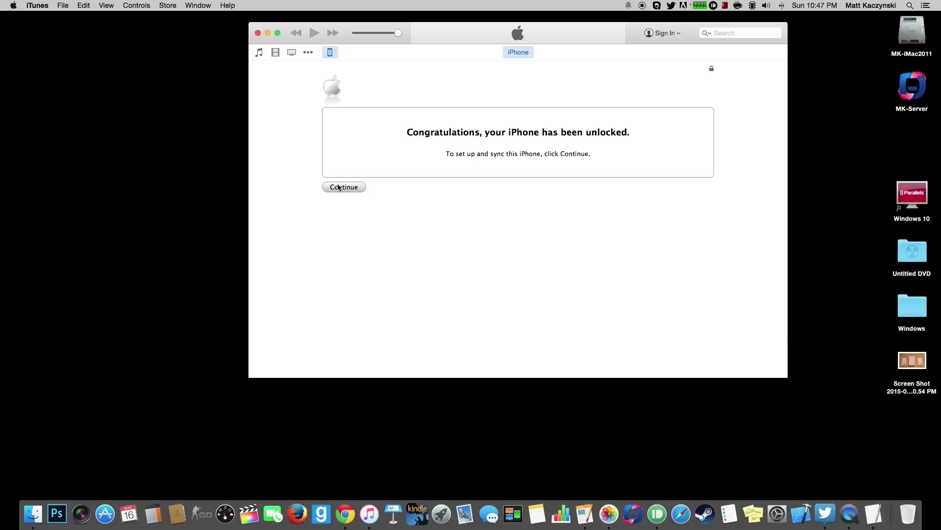
click(339, 188)
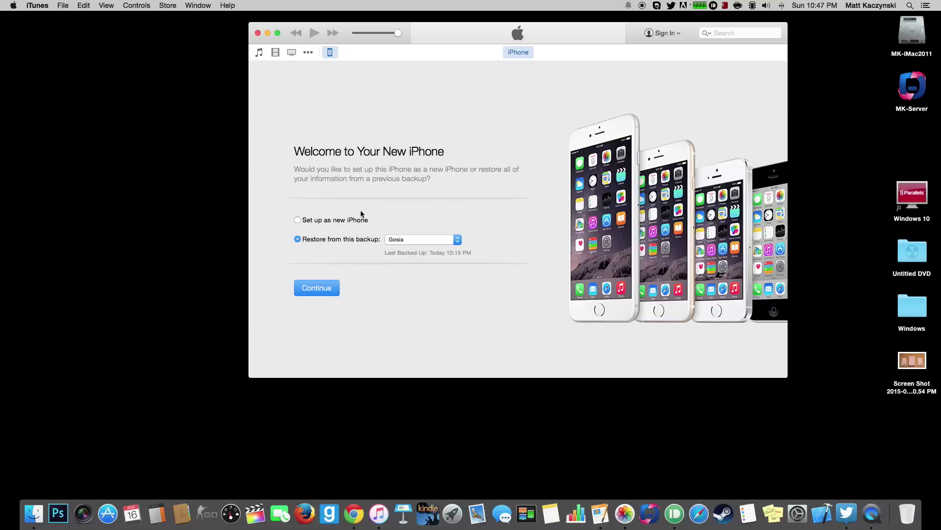
click(412, 242)
click(412, 240)
click(320, 290)
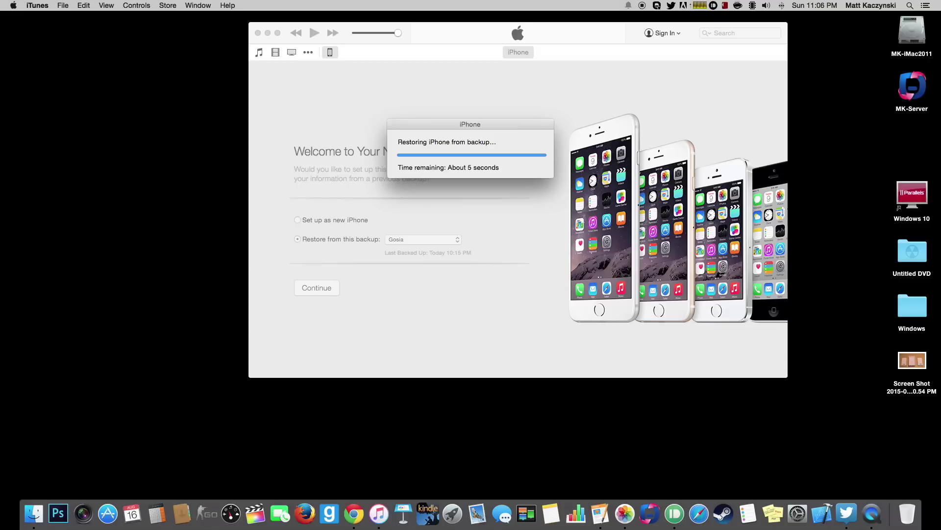
Dismiss the alert saying the iPhone's settings have been restored.
click(121, 227)
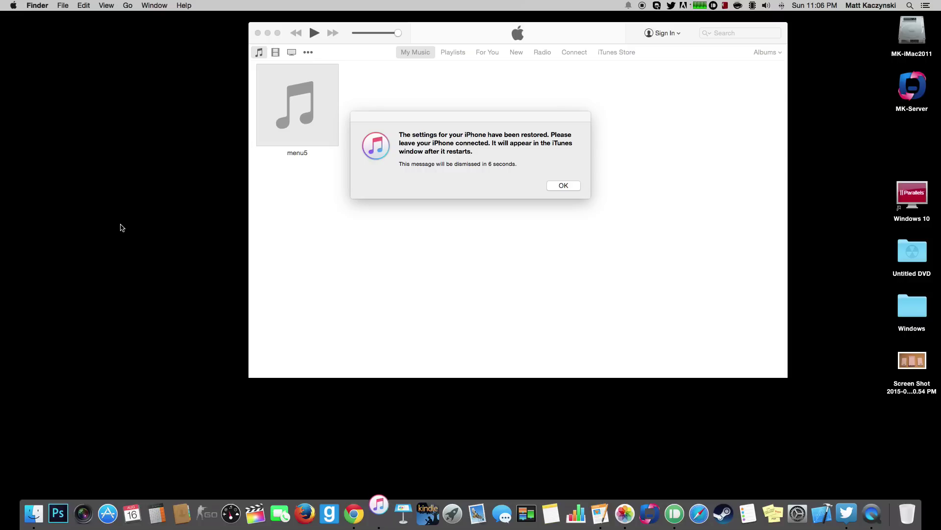
click(571, 185)
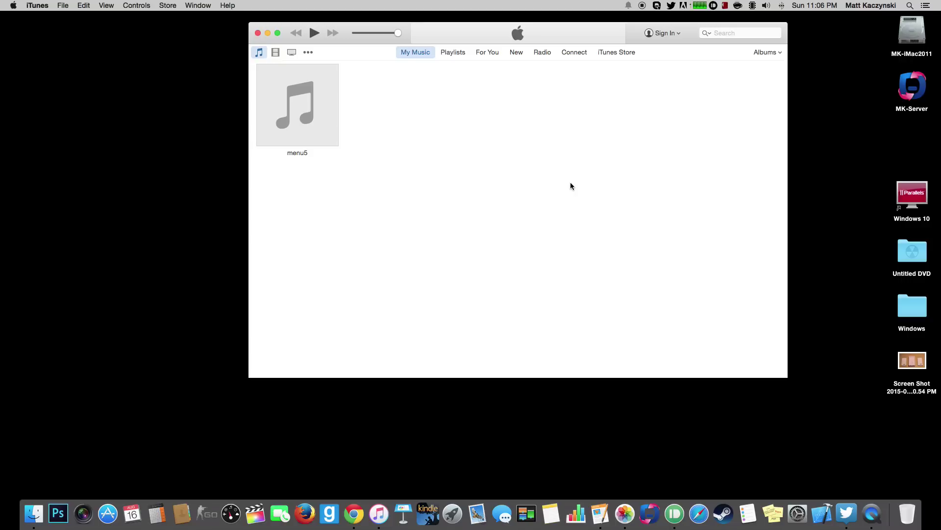